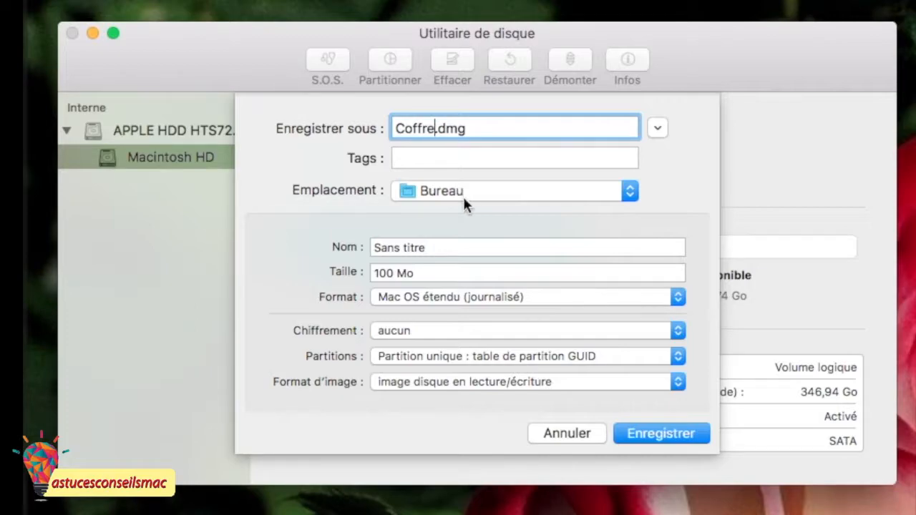
Name the new disk image's volume "Patte blanche".
click(377, 246)
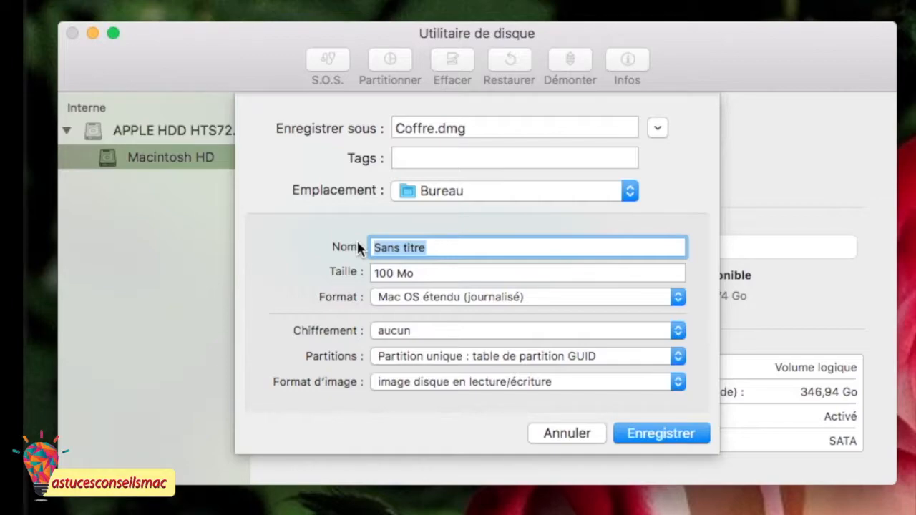
text(P)
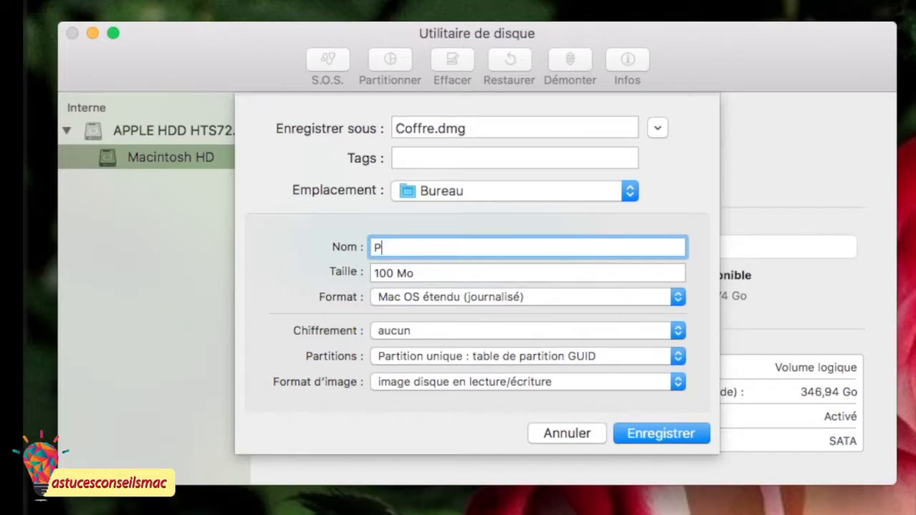
text(atte blanche)
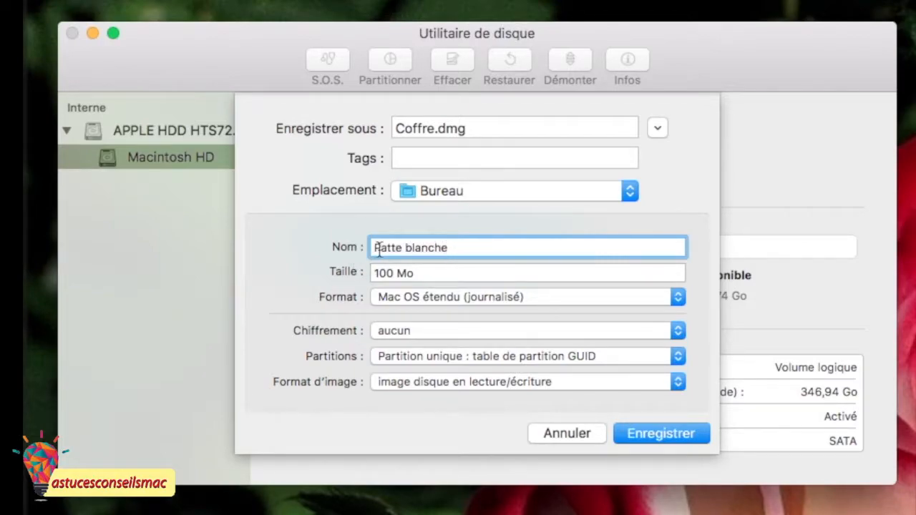
Set the disk image size to 20 GB and keep the format as Mac OS étendu (journalisé).
drag(420, 274, 358, 271)
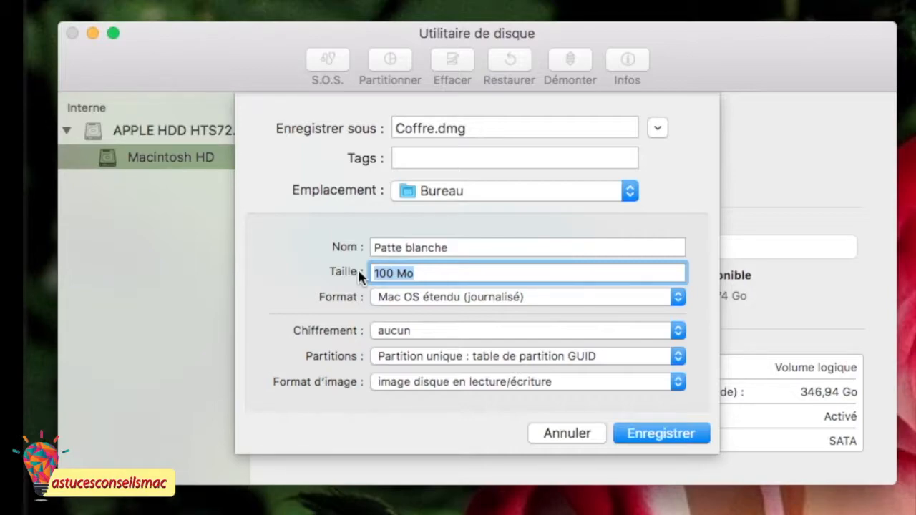
text(20 GB)
click(677, 296)
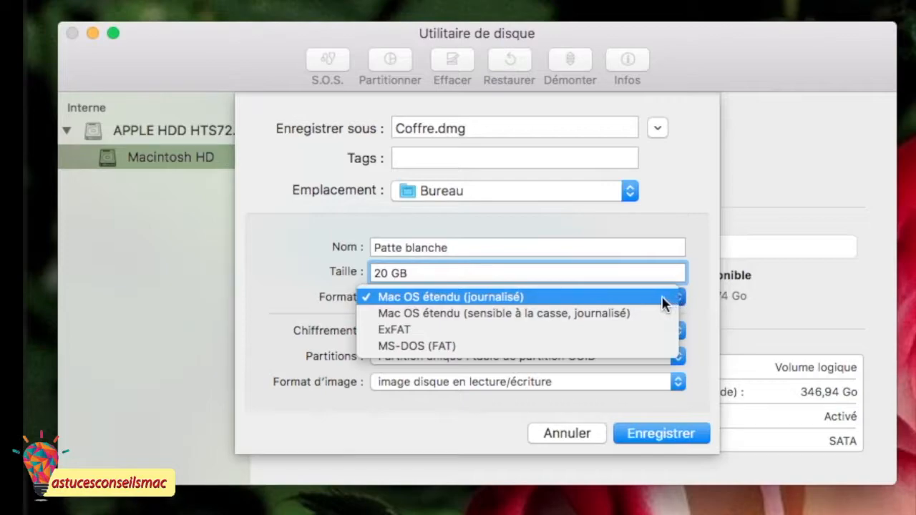
click(660, 299)
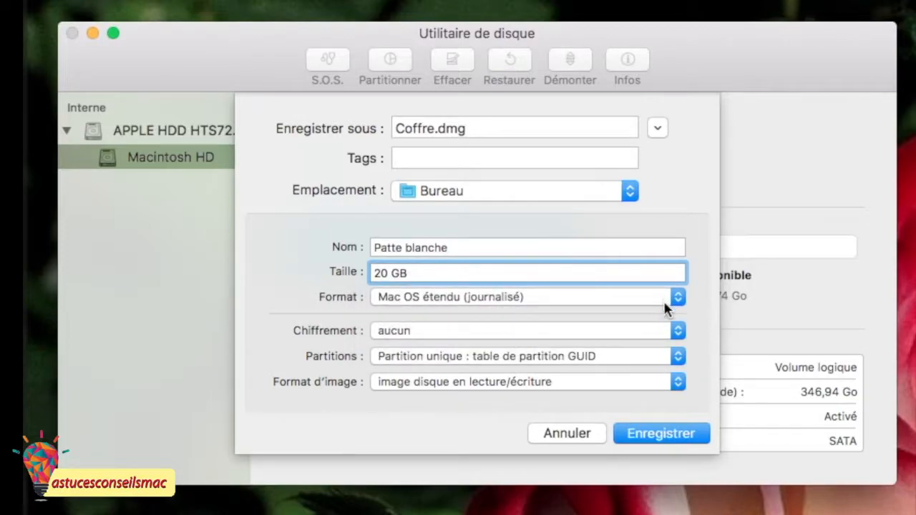
Choose AES 256-bit encryption for the disk image, then enter and confirm the encryption password.
click(678, 332)
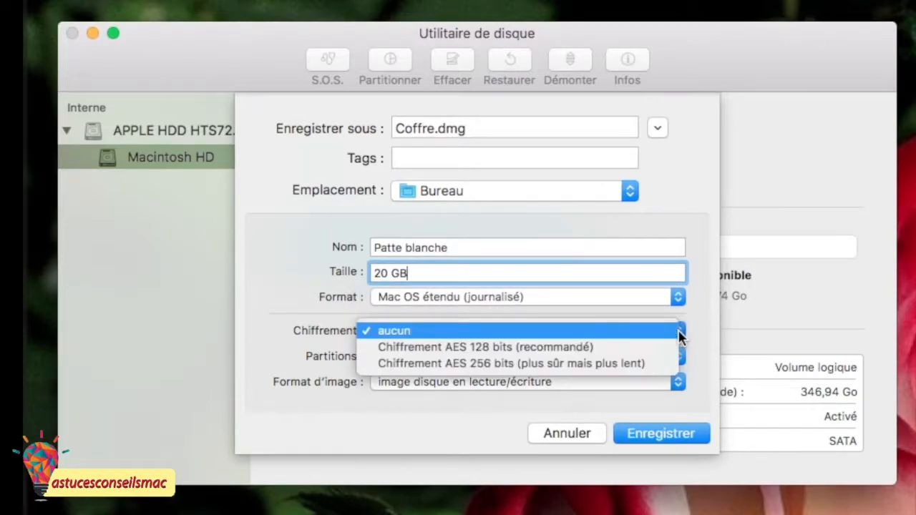
click(648, 355)
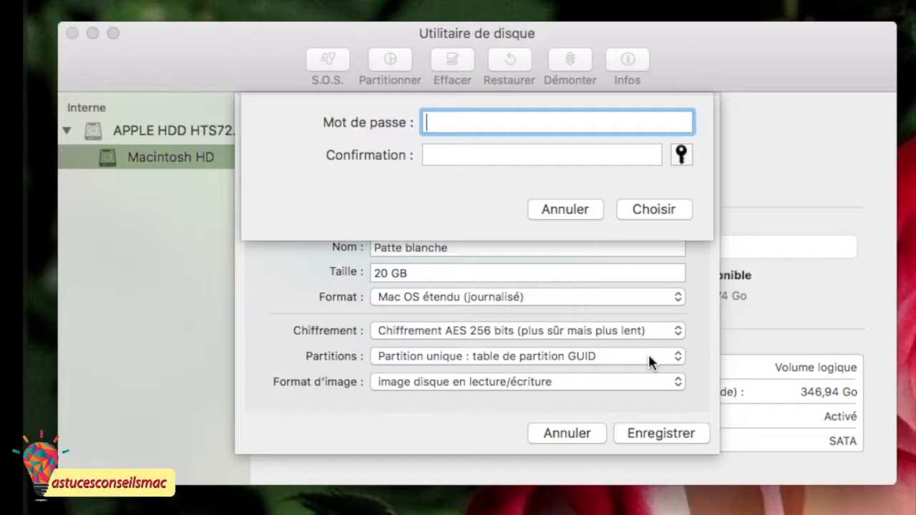
text(••••••••)
key(Tab)
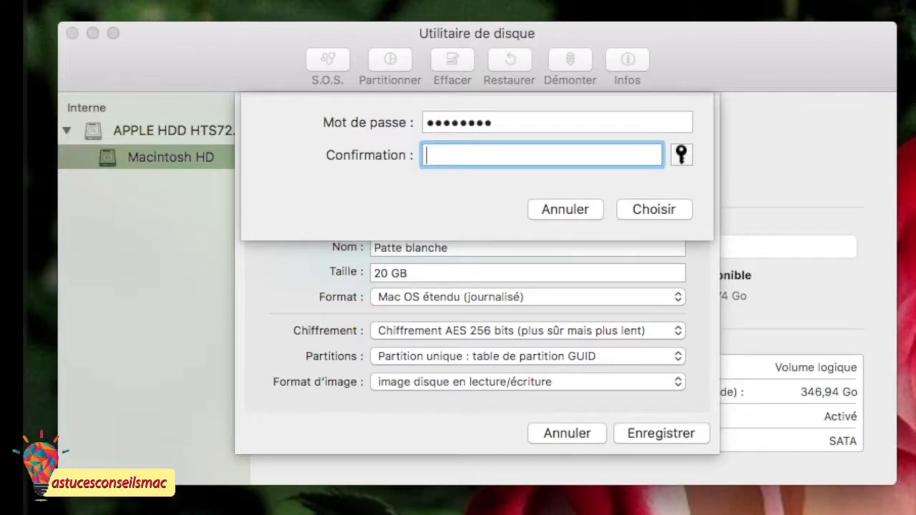
text(••••••••)
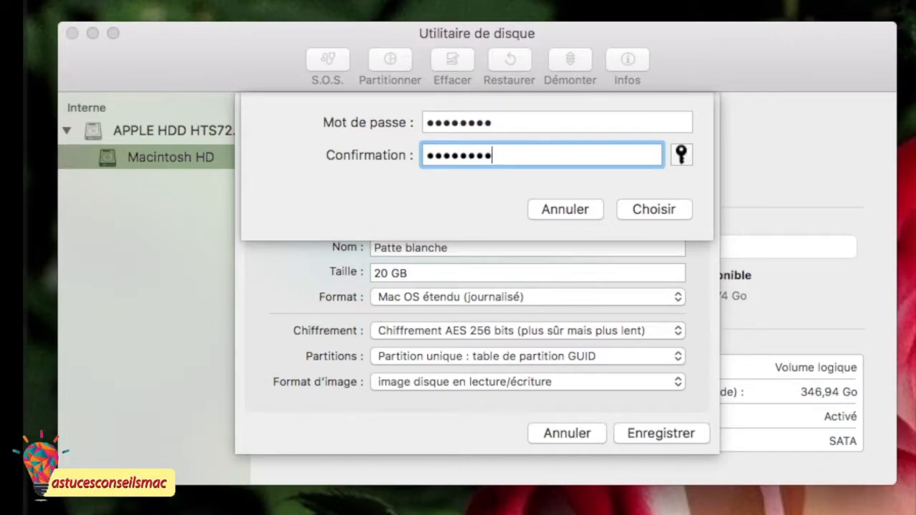
click(657, 209)
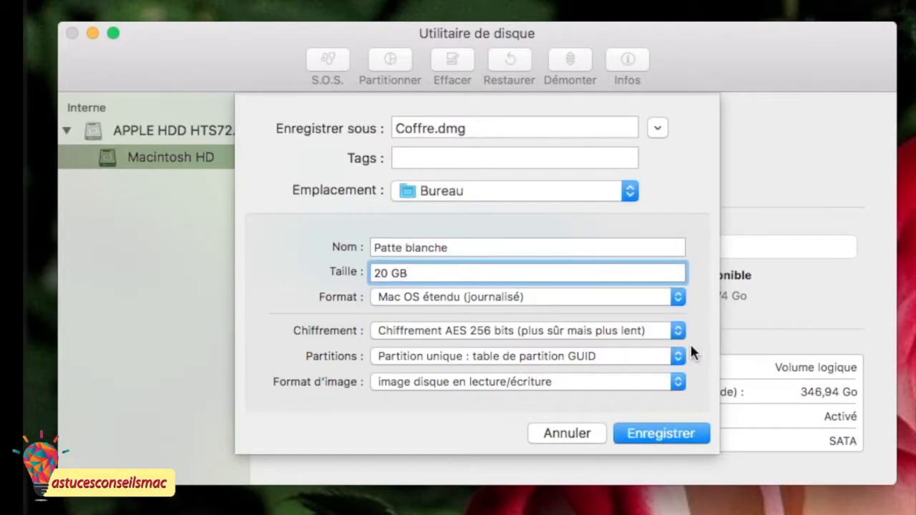
Keep the single GUID partition table and set the image format to "image disque SparseBundle".
click(676, 362)
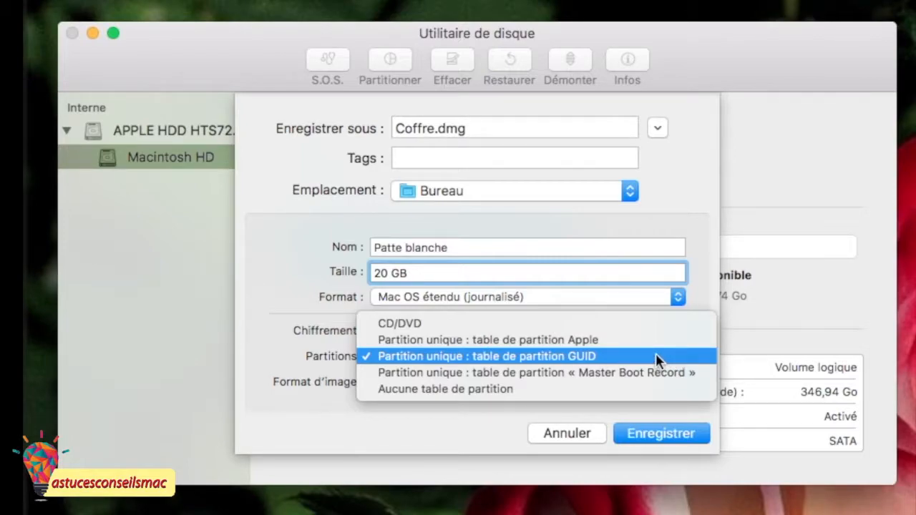
click(655, 354)
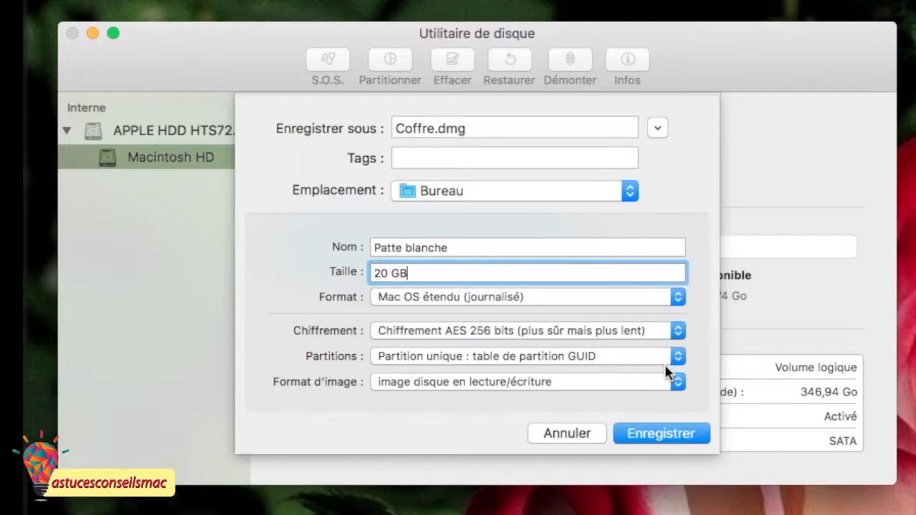
click(675, 384)
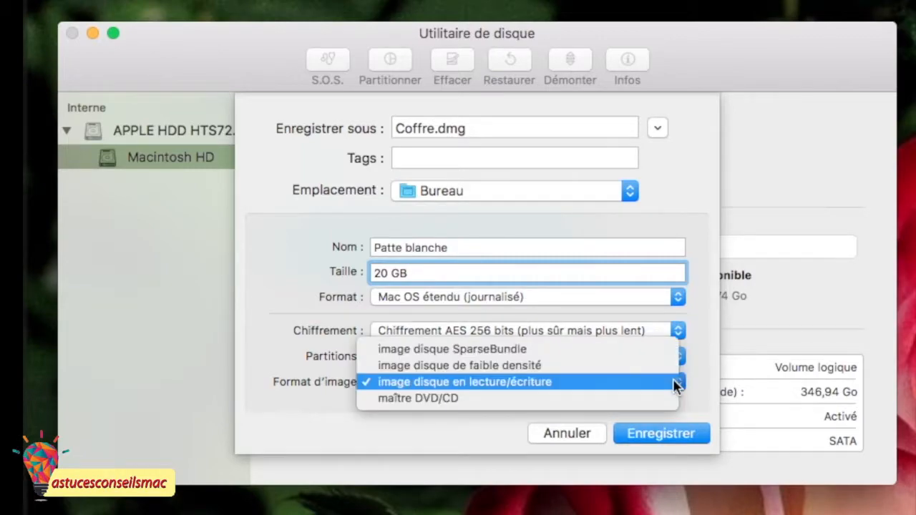
click(593, 349)
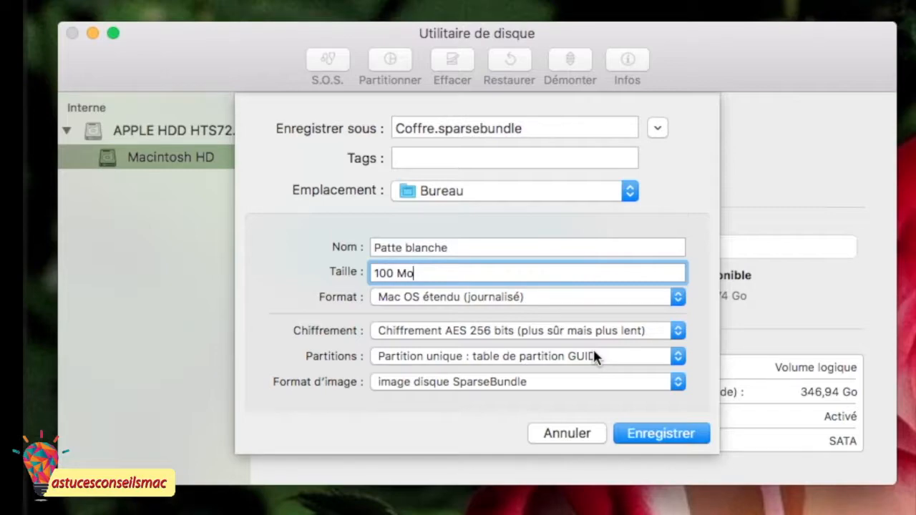
Set the sparse bundle's size to 20 GB and save the image to create it.
drag(456, 269, 365, 265)
text(20 GB)
click(648, 433)
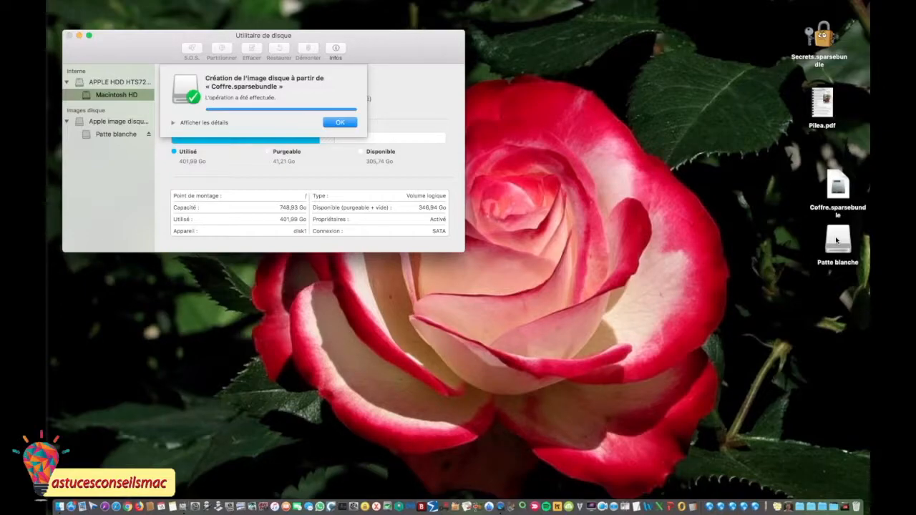
Hide Disk Utility and move Pilea.pdf from the desktop into the opened Patte blanche volume, closing its window when done.
key(super+h)
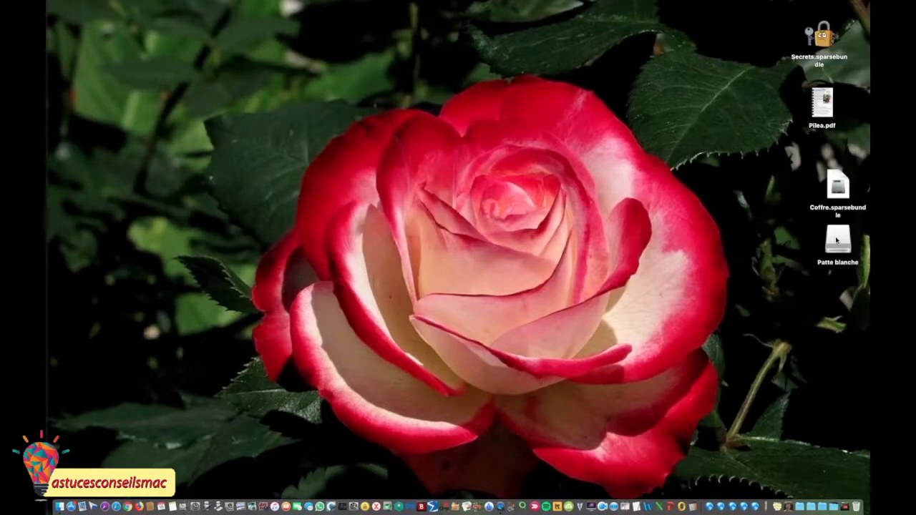
double_click(836, 240)
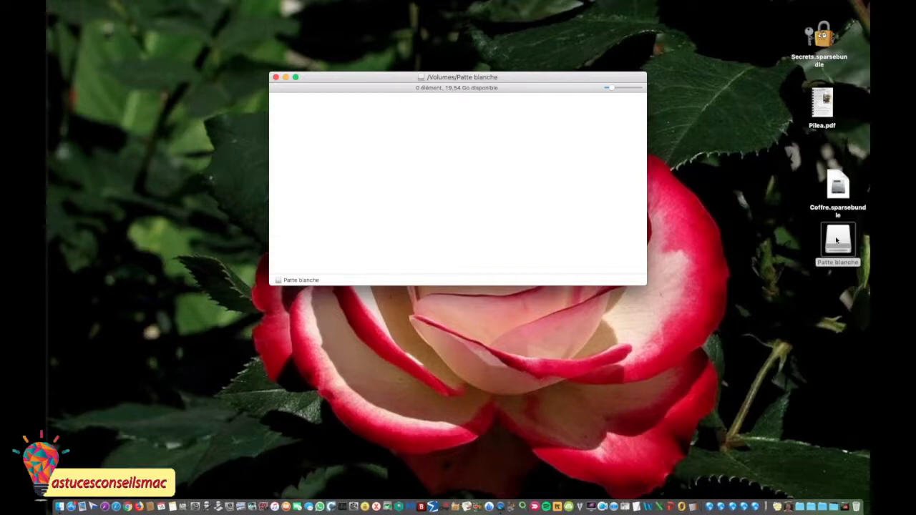
drag(821, 105, 532, 189)
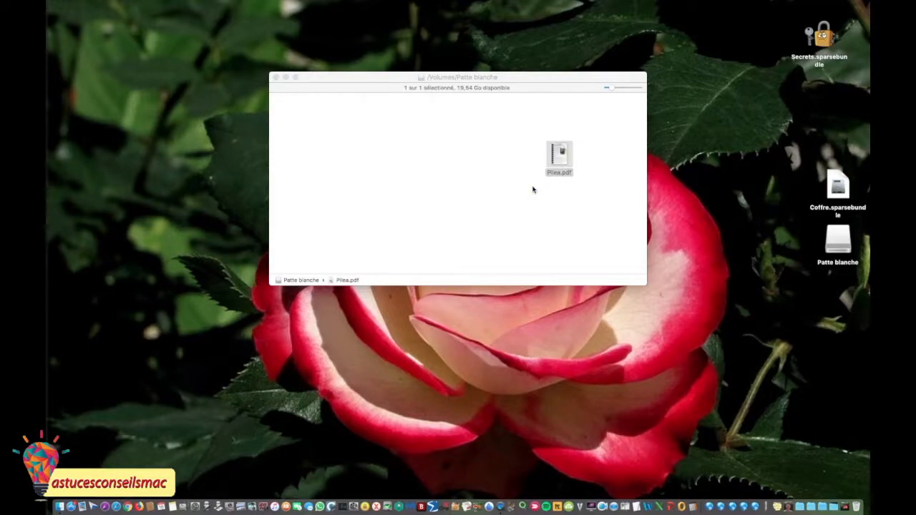
click(275, 78)
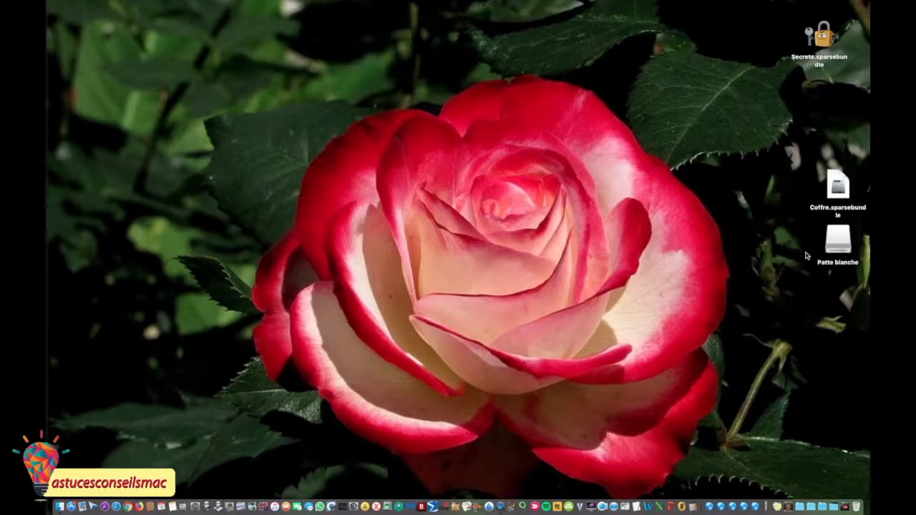
Eject the Patte blanche volume from the desktop to lock the vault.
click(826, 264)
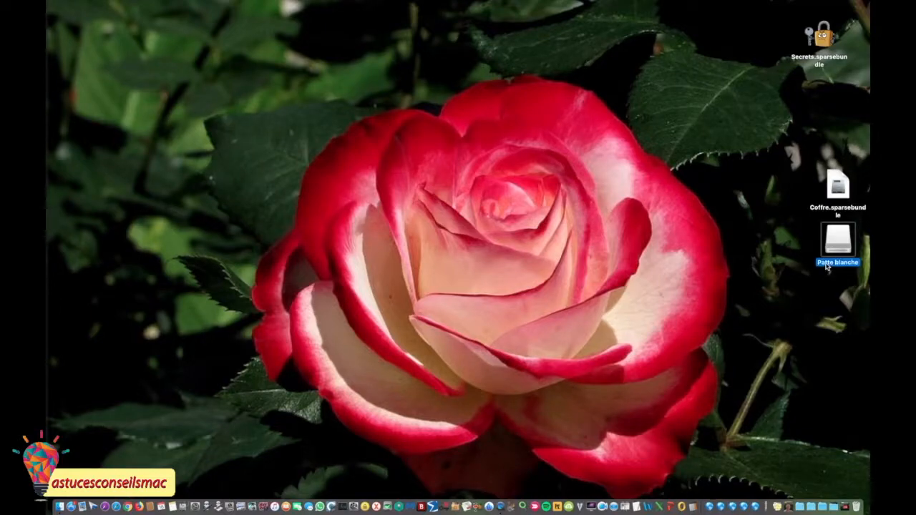
right_click(826, 266)
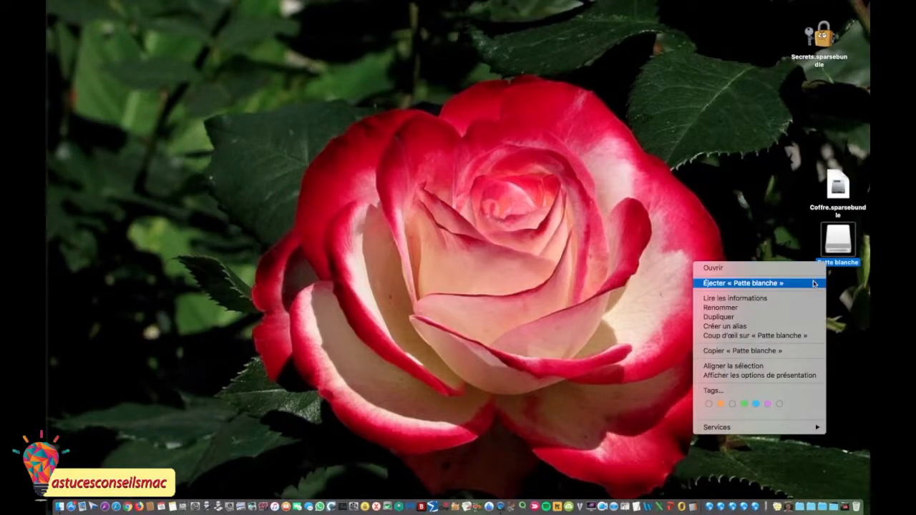
click(812, 283)
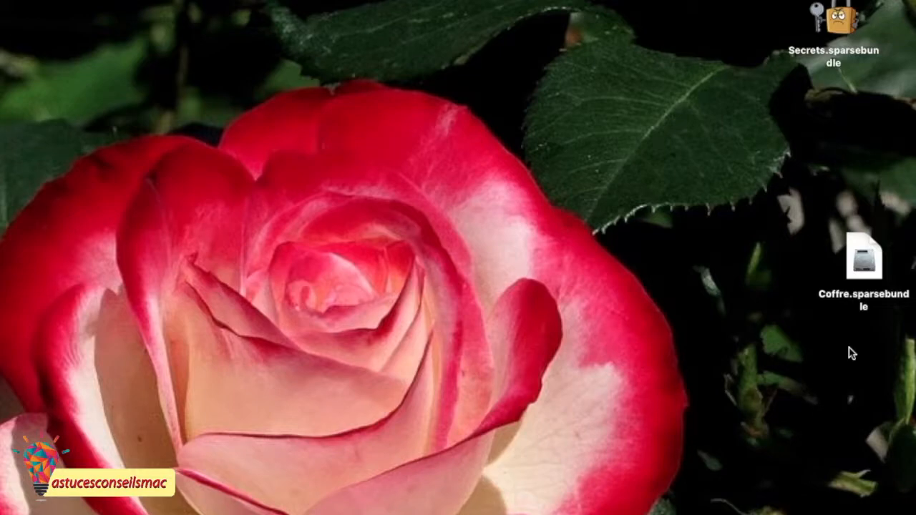
Open Coffre.sparsebundle and unlock it with the encryption password, without storing the password in the keychain.
click(862, 272)
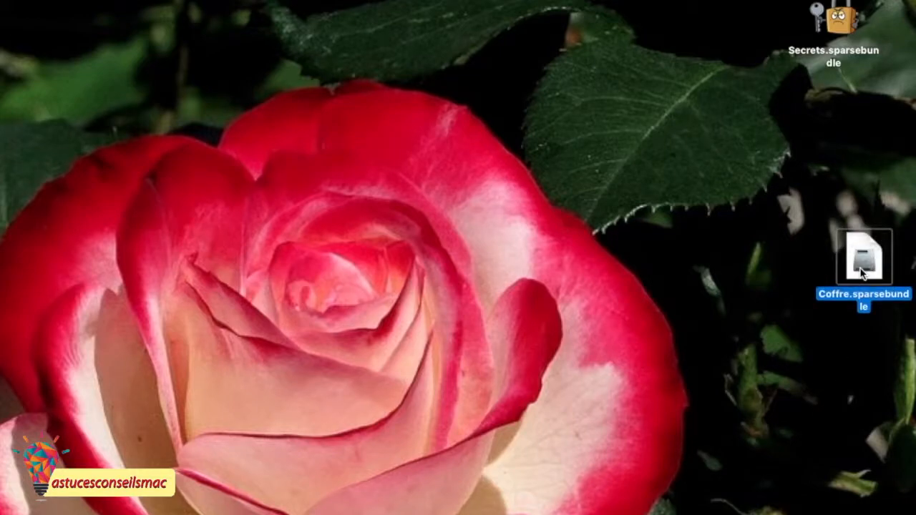
double_click(862, 273)
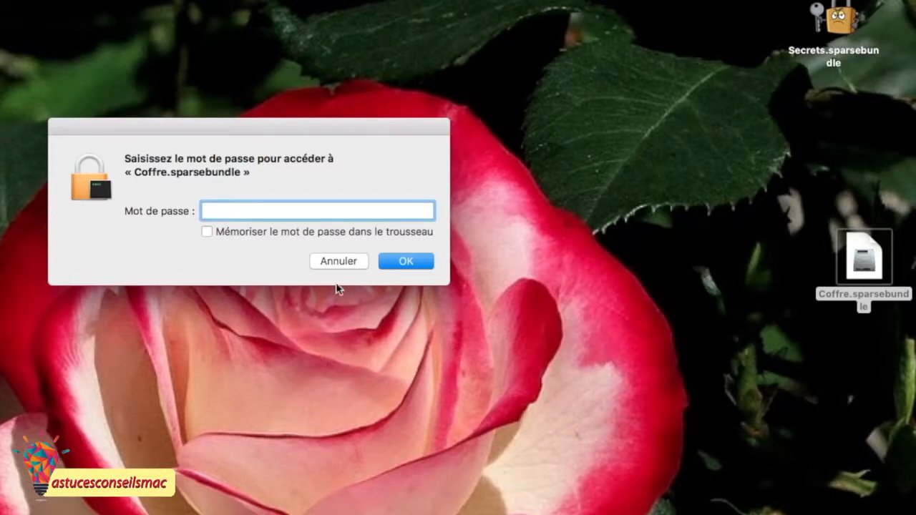
text(••••••••)
click(415, 261)
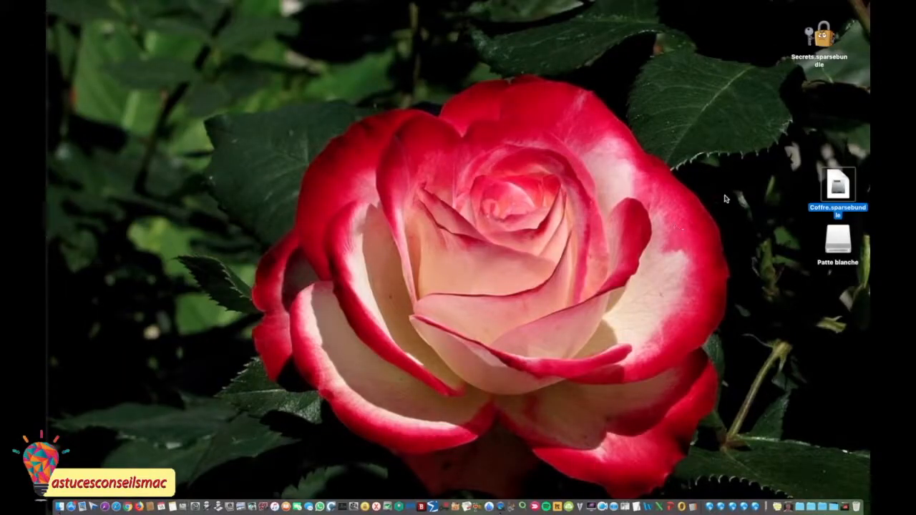
Eject the remounted Patte blanche volume so that Coffre.sparsebundle is locked again.
click(806, 236)
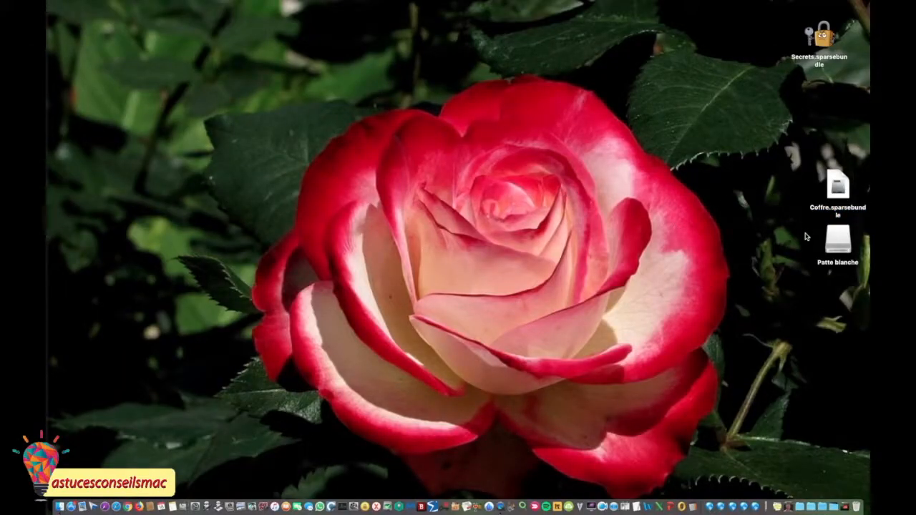
click(830, 264)
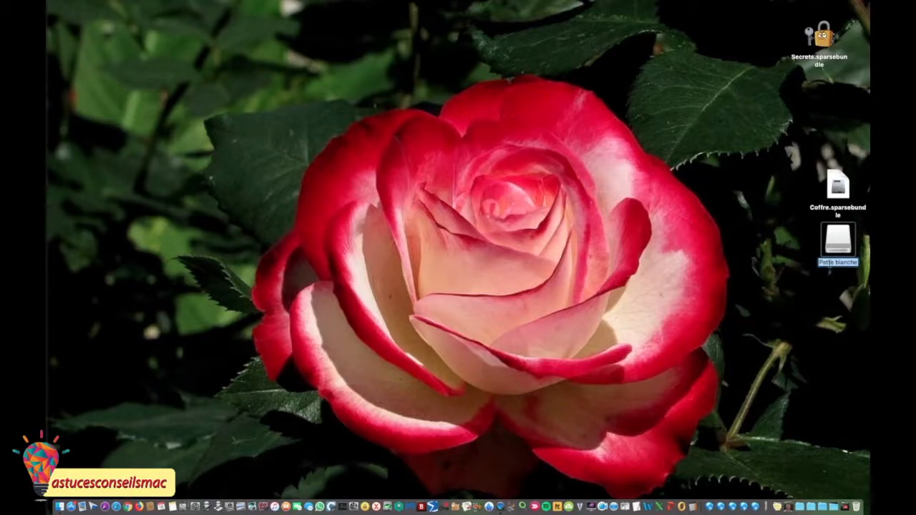
right_click(835, 249)
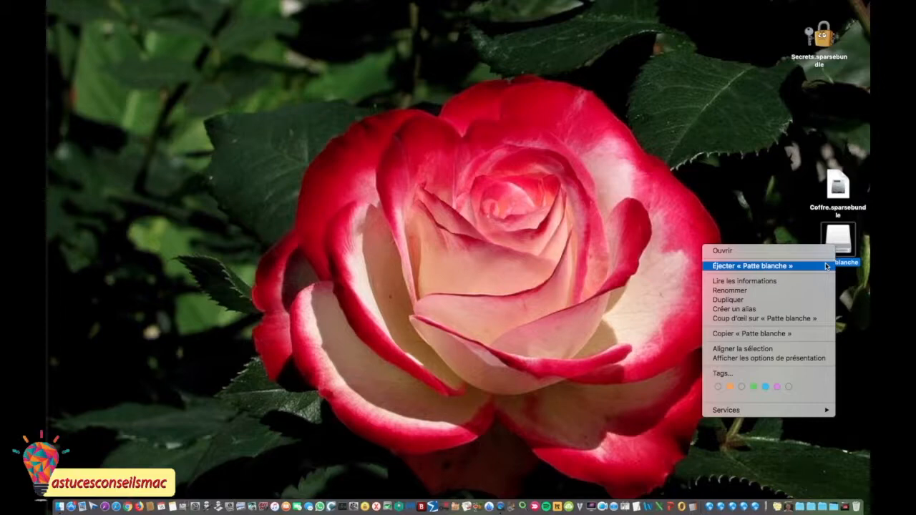
click(826, 266)
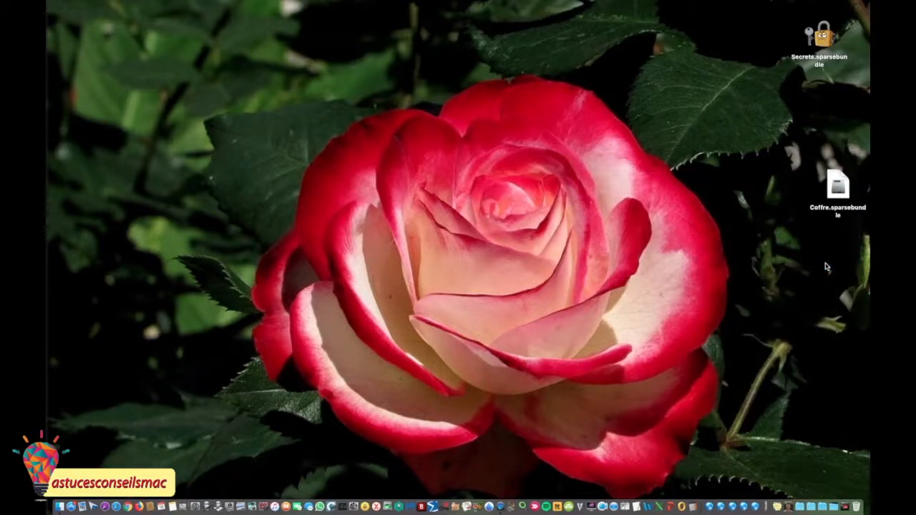